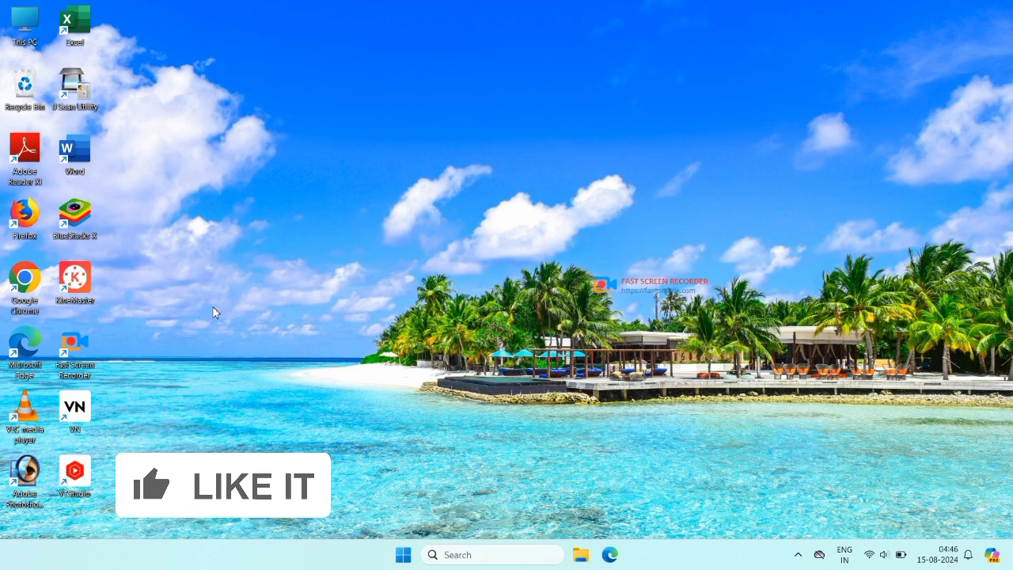
Launch Chrome, search Google for 'bg remove', and open the remove.bg homepage.
double_click(12, 293)
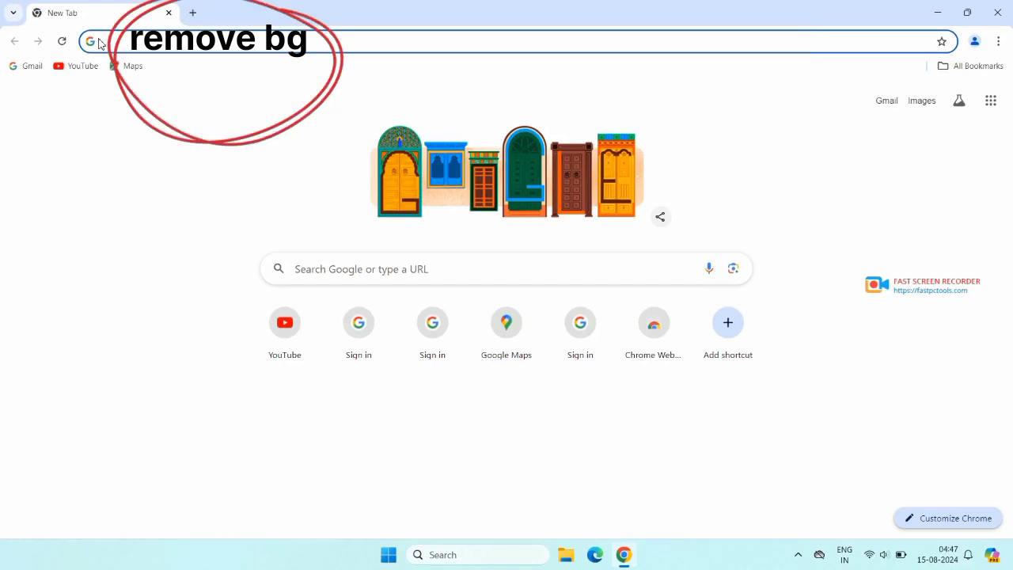
click(105, 41)
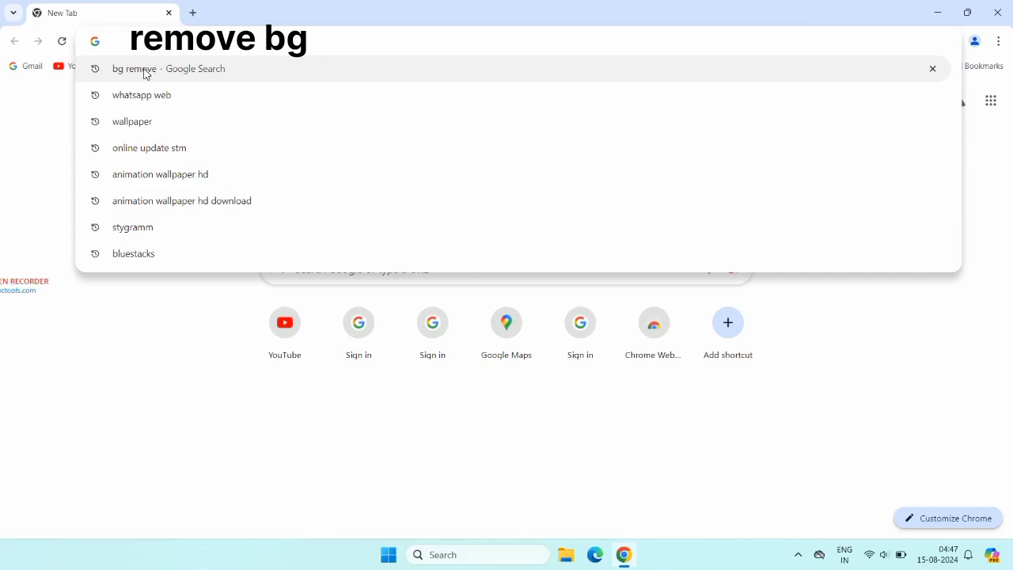
click(139, 72)
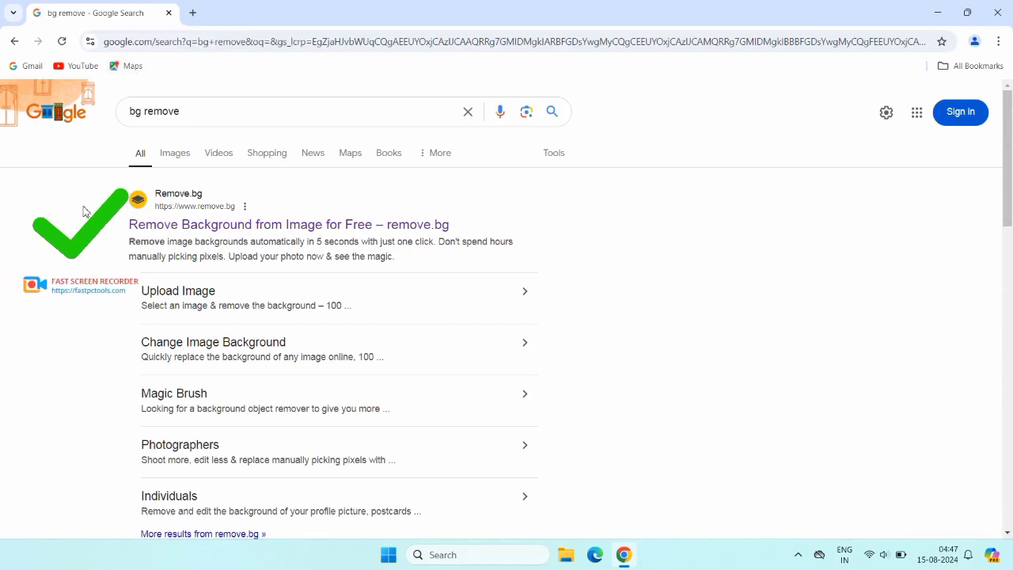
click(175, 199)
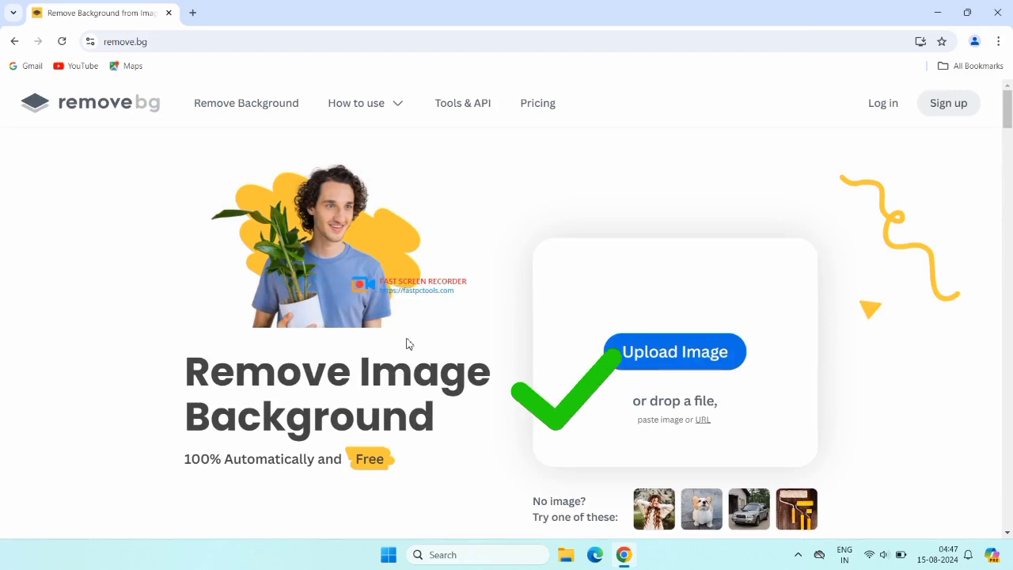
Upload the woman's portrait PNG from Pictures to get a 350 × 467 px transparent cutout.
click(617, 366)
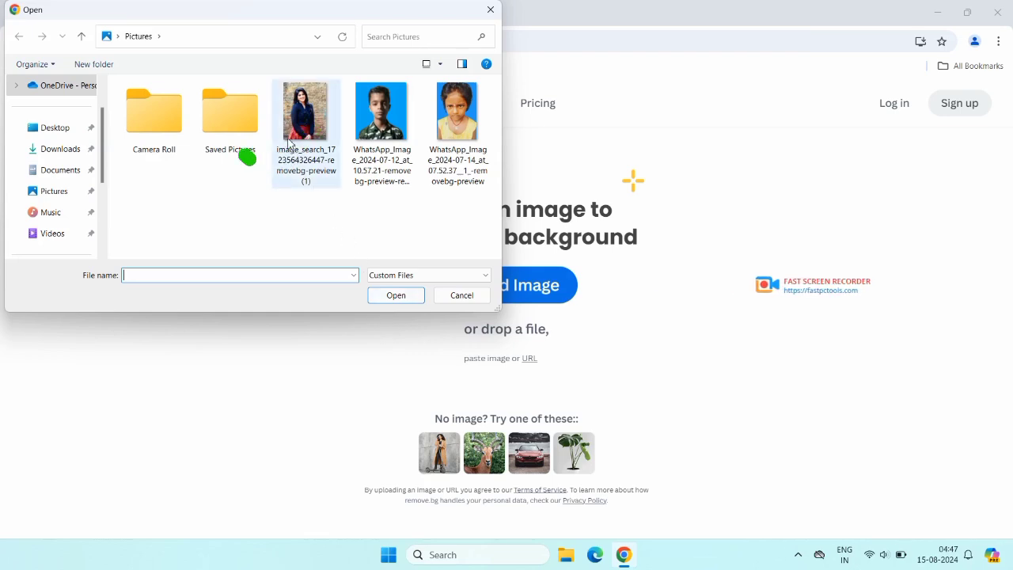
mouse_move(291, 149)
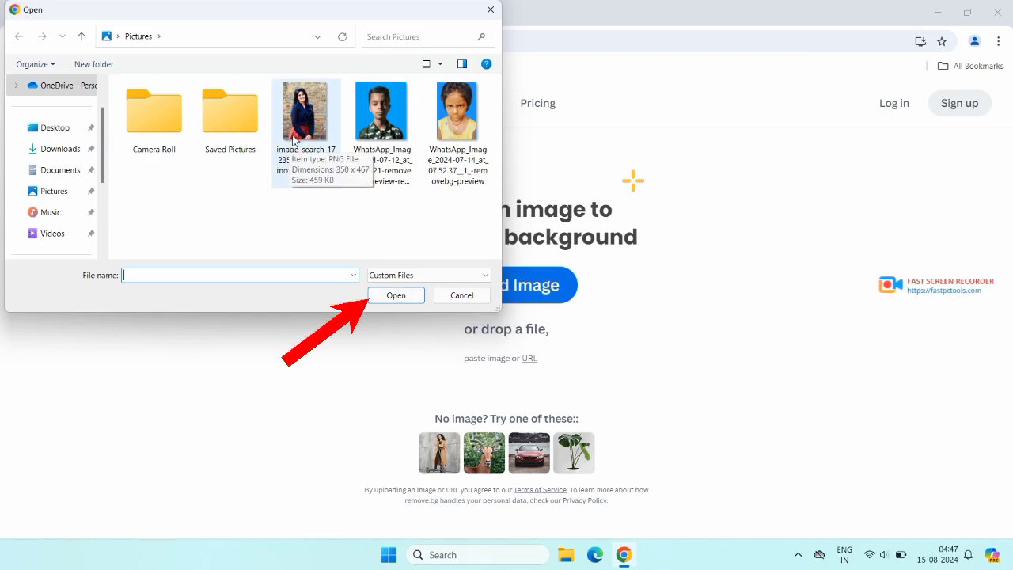
click(292, 147)
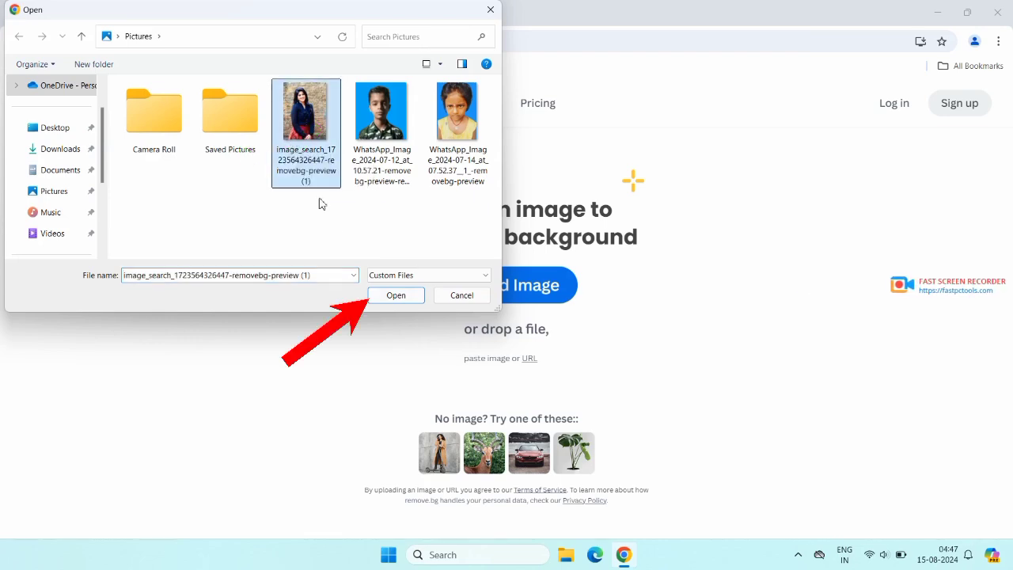
click(397, 295)
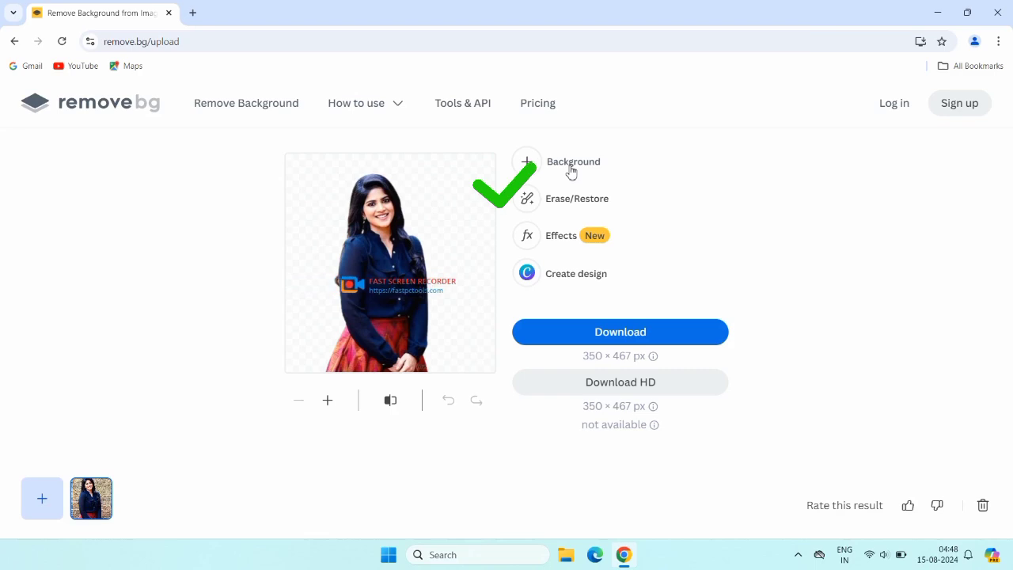
Open the Background panel and browse the available photo backgrounds.
click(571, 164)
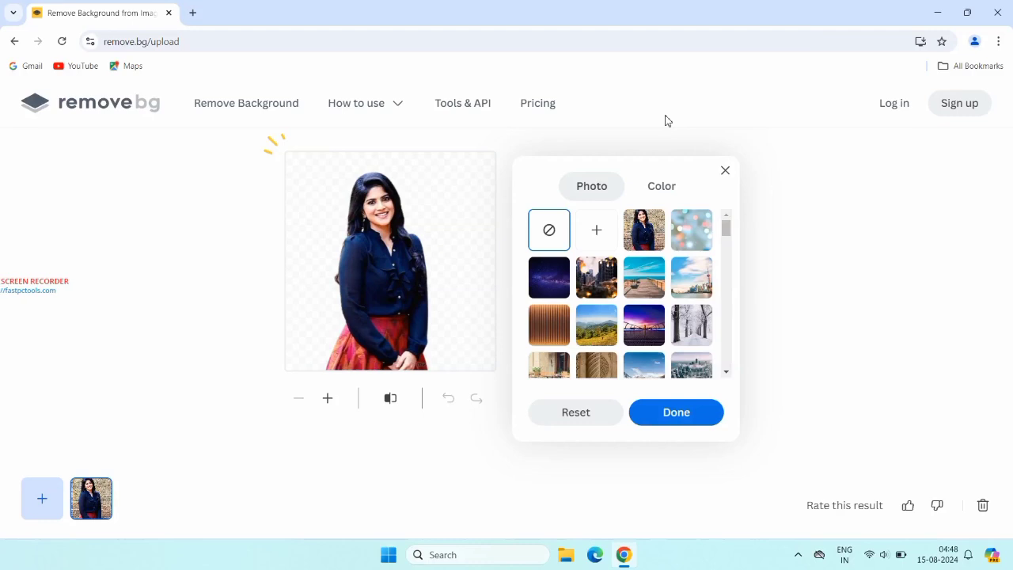
scroll(654, 262, down, 2)
scroll(652, 269, down, 2)
scroll(650, 277, down, 2)
scroll(650, 277, down, 2)
scroll(650, 277, down, 2)
scroll(651, 278, down, 2)
scroll(651, 278, down, 2)
scroll(651, 278, down, 2)
scroll(650, 278, down, 2)
scroll(651, 279, down, 2)
scroll(651, 279, down, 2)
scroll(650, 279, down, 2)
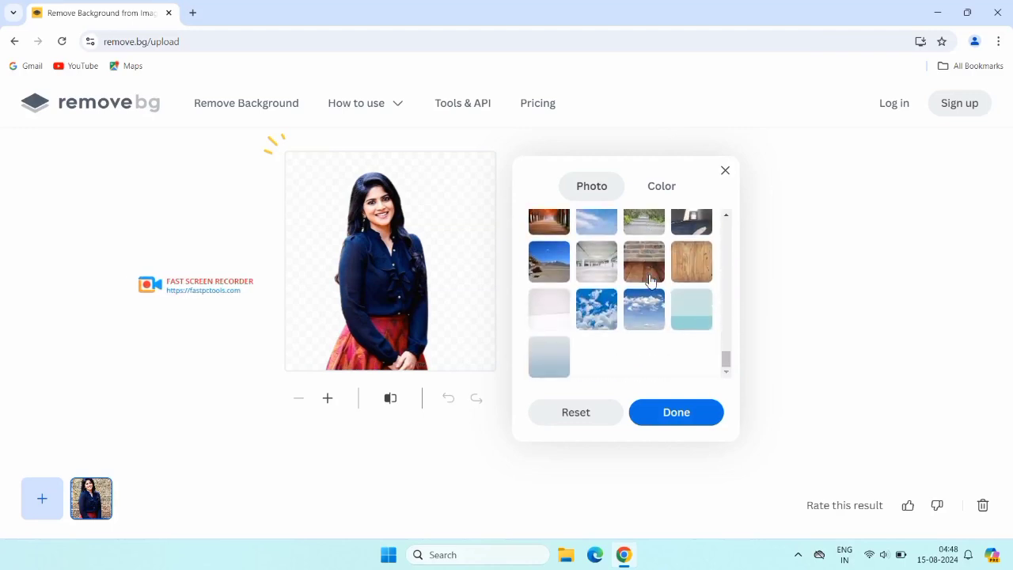
scroll(647, 297, up, 2)
scroll(645, 289, up, 2)
scroll(645, 288, up, 2)
scroll(645, 288, up, 2)
scroll(645, 288, up, 2)
scroll(645, 288, up, 2)
scroll(645, 288, up, 2)
scroll(645, 288, up, 2)
scroll(645, 288, up, 3)
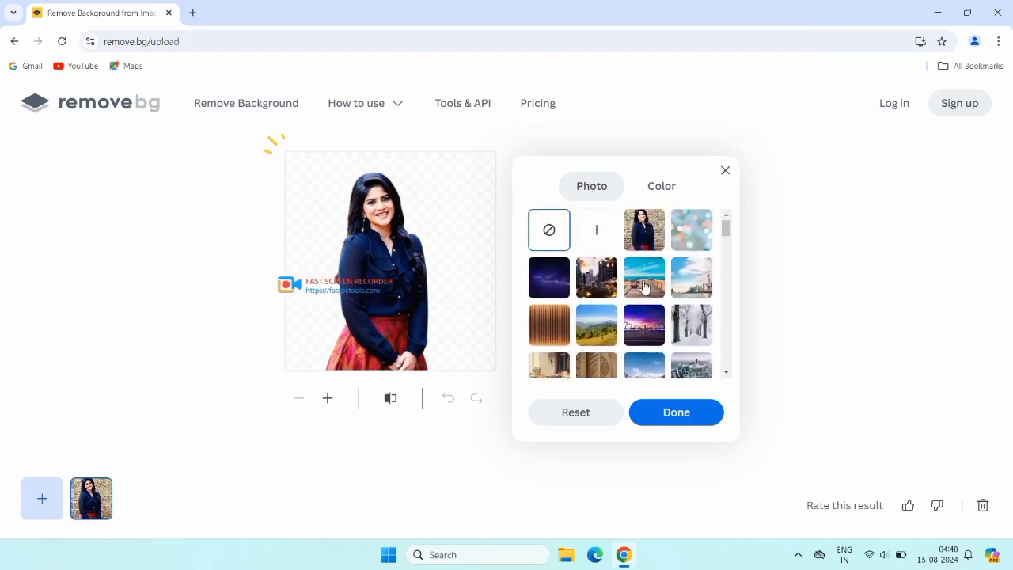
Switch to solid colours, choose the blue swatch, and confirm with Done.
click(659, 189)
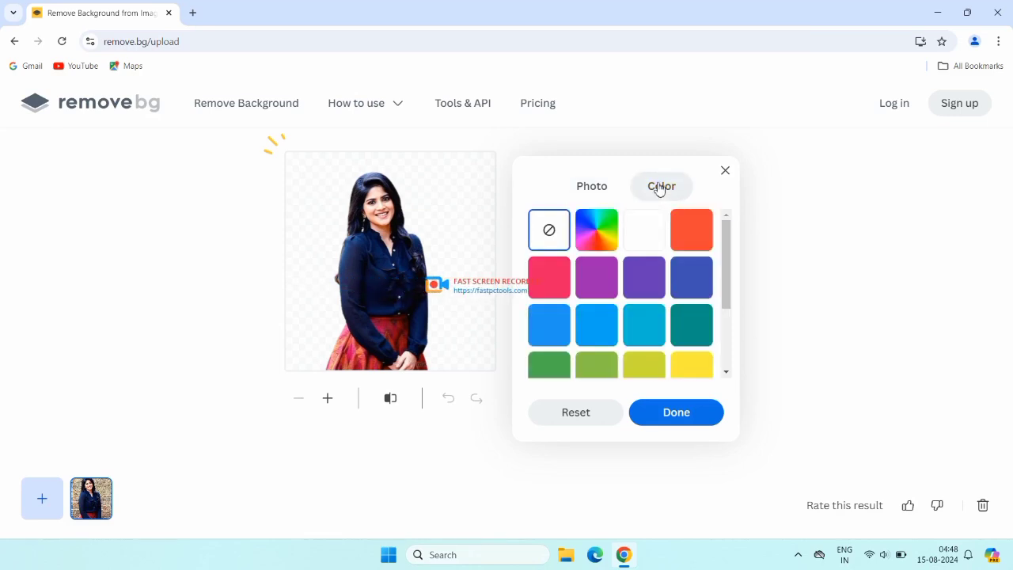
scroll(638, 226, down, 2)
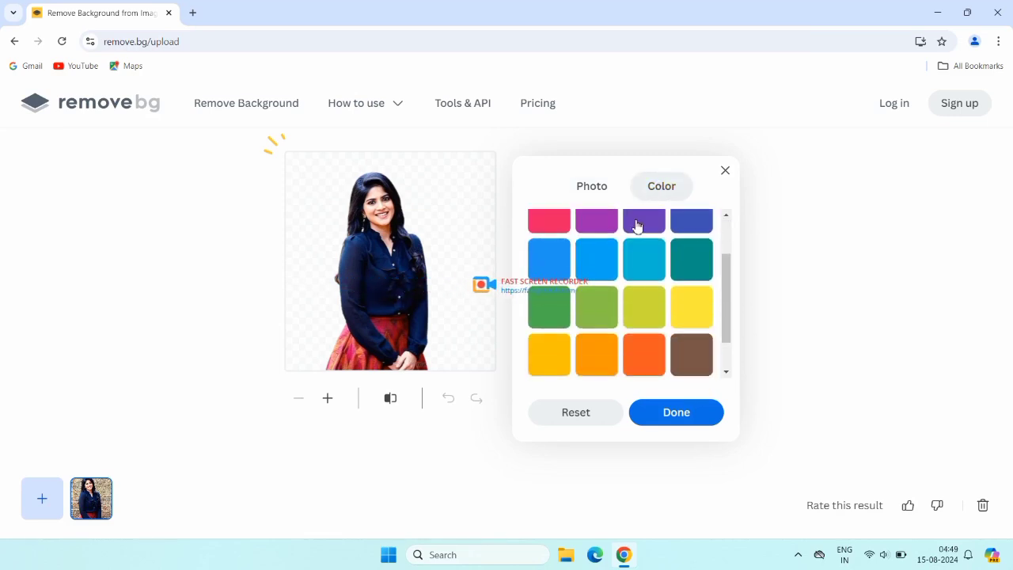
scroll(638, 226, up, 2)
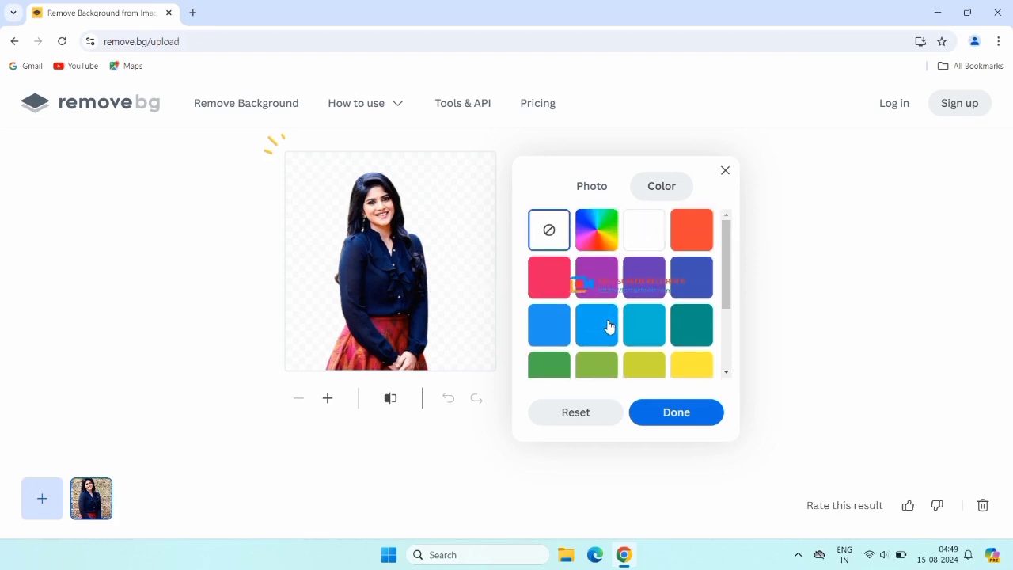
click(546, 338)
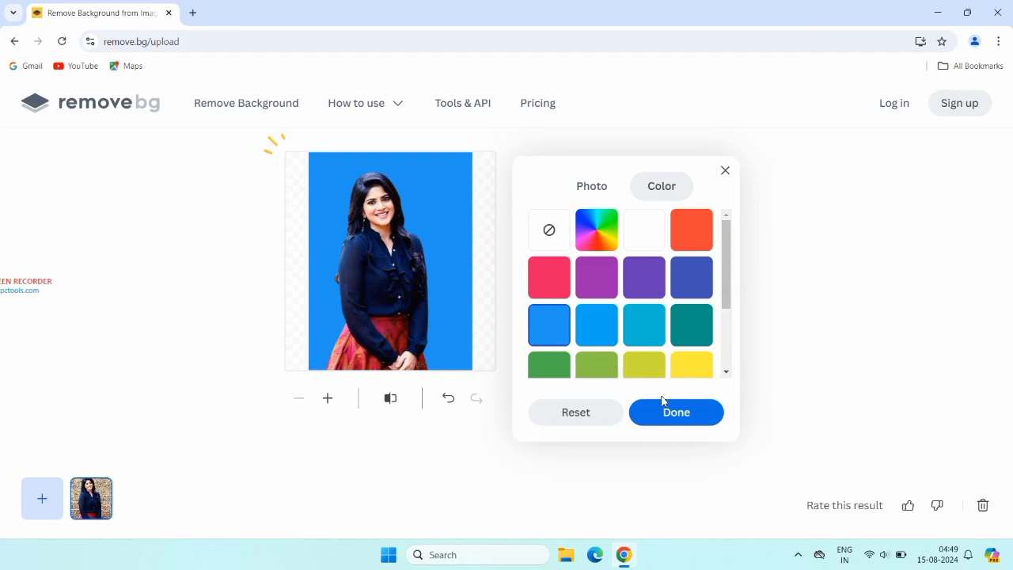
click(688, 421)
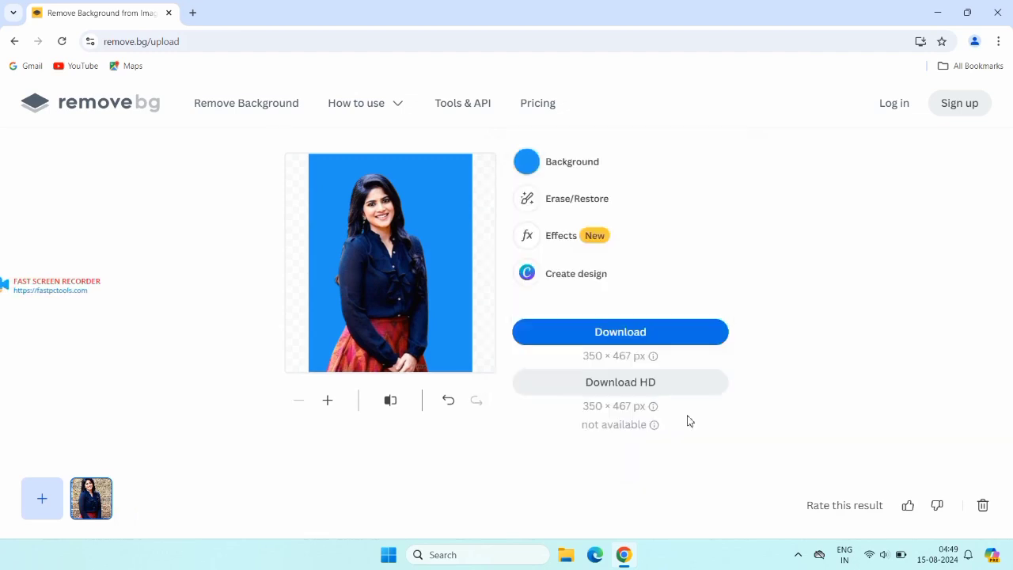
Download the blue-background portrait as a 162 KB PNG and bring back the background choices.
click(644, 334)
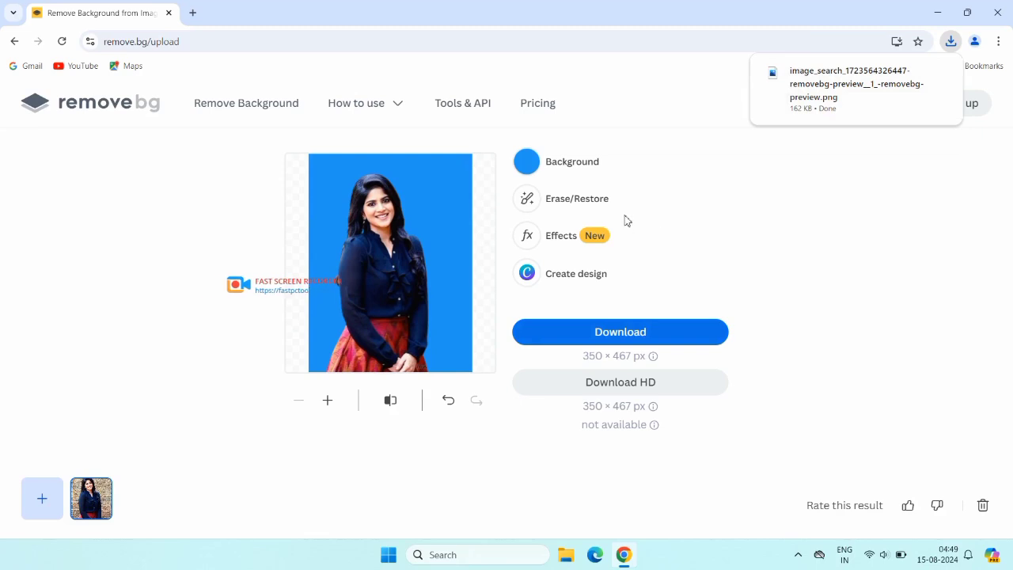
click(526, 165)
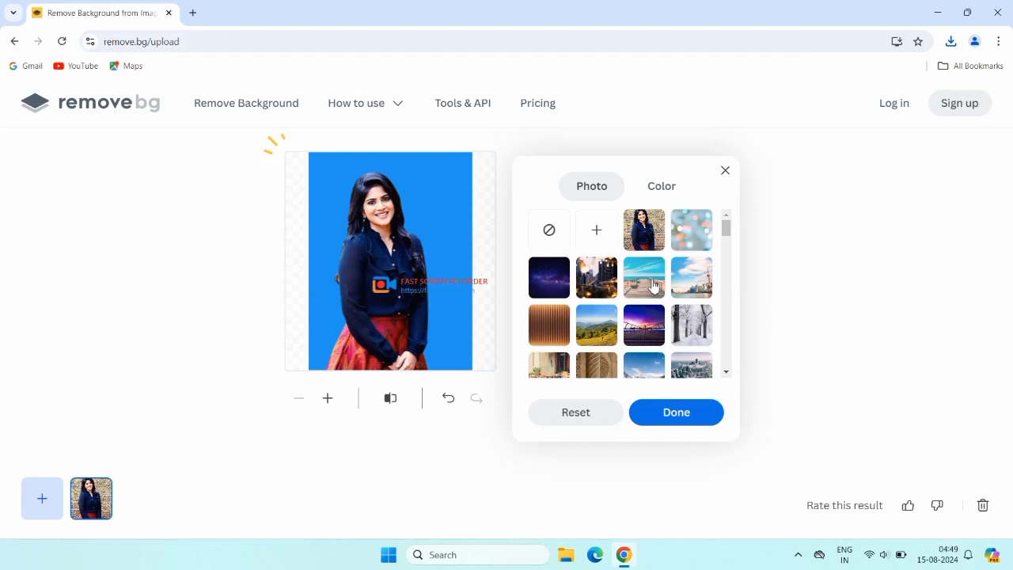
Try the city skyline, settle on the mountain landscape background, and download the 349 KB PNG.
click(700, 285)
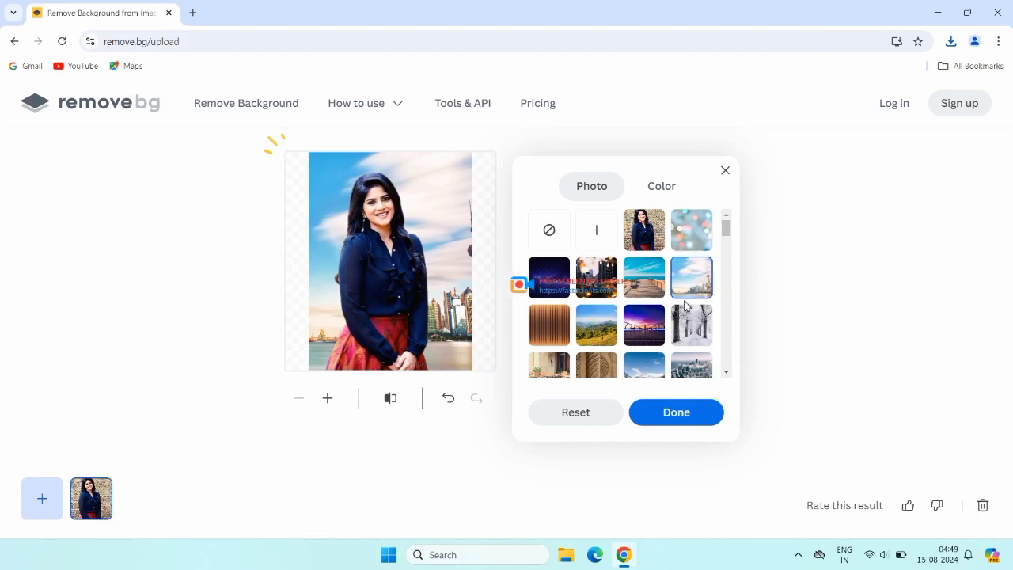
scroll(684, 306, down, 1)
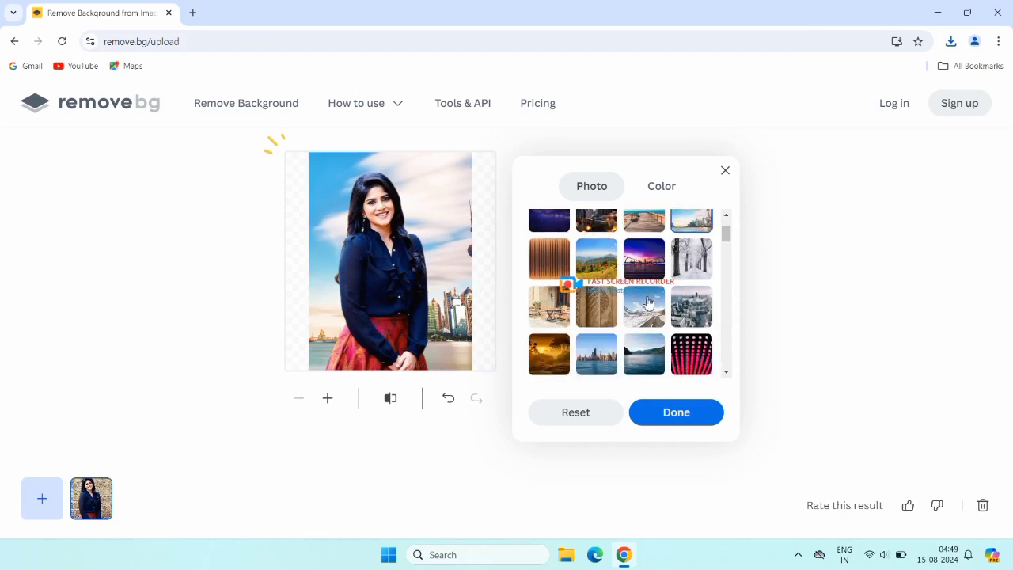
click(602, 276)
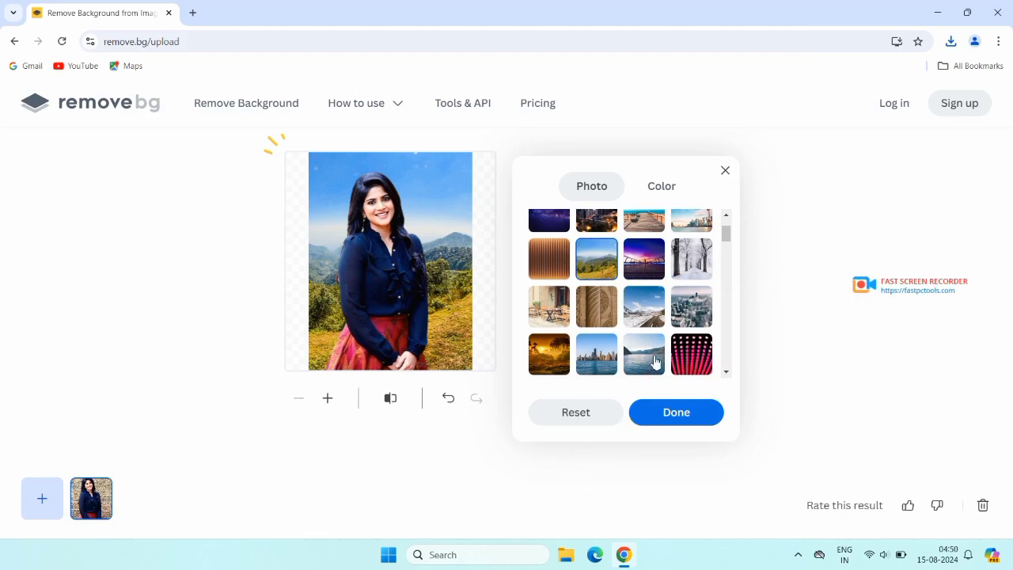
click(671, 419)
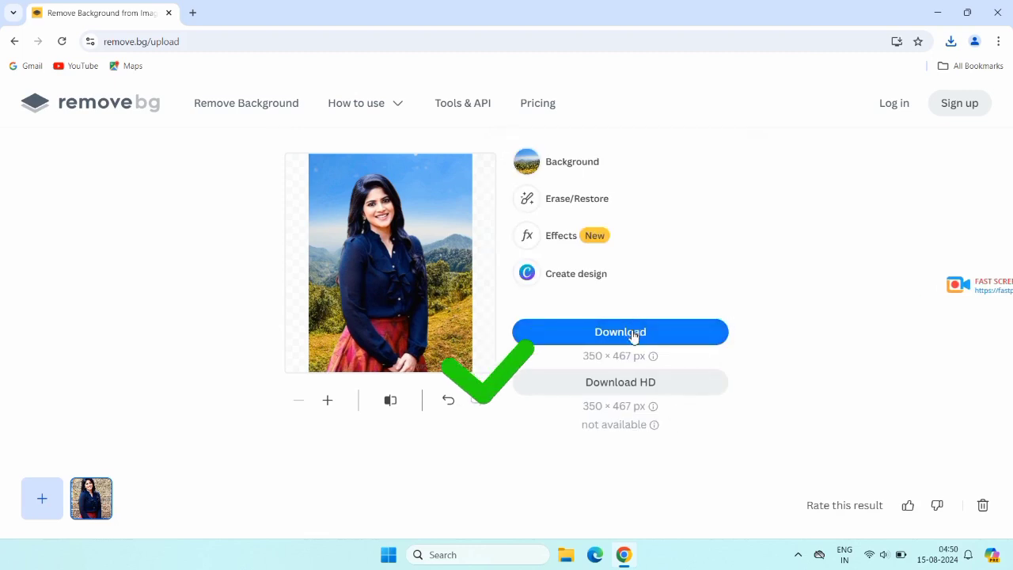
click(631, 338)
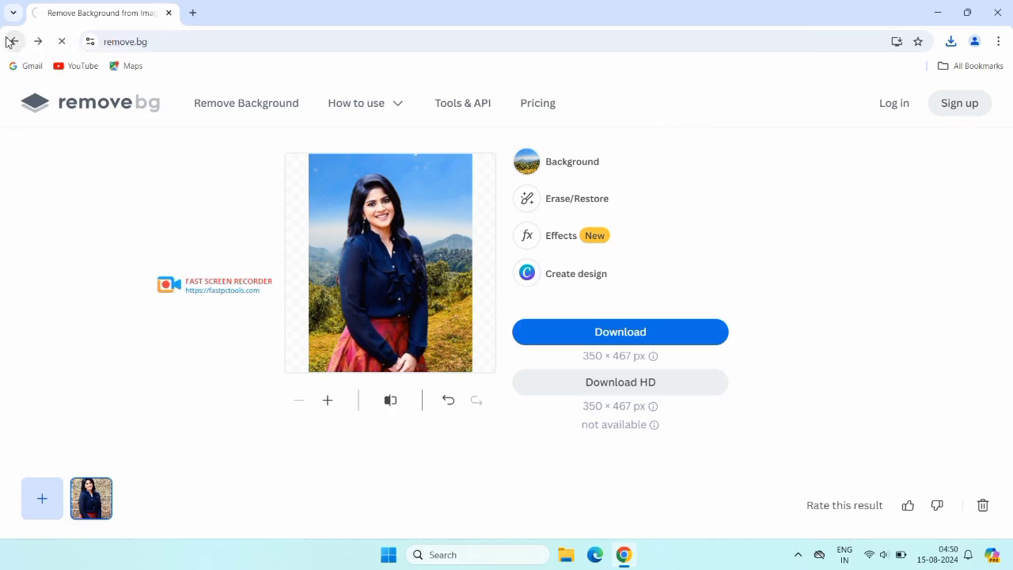
Go back two pages from the remove.bg editor and close Chrome.
click(14, 41)
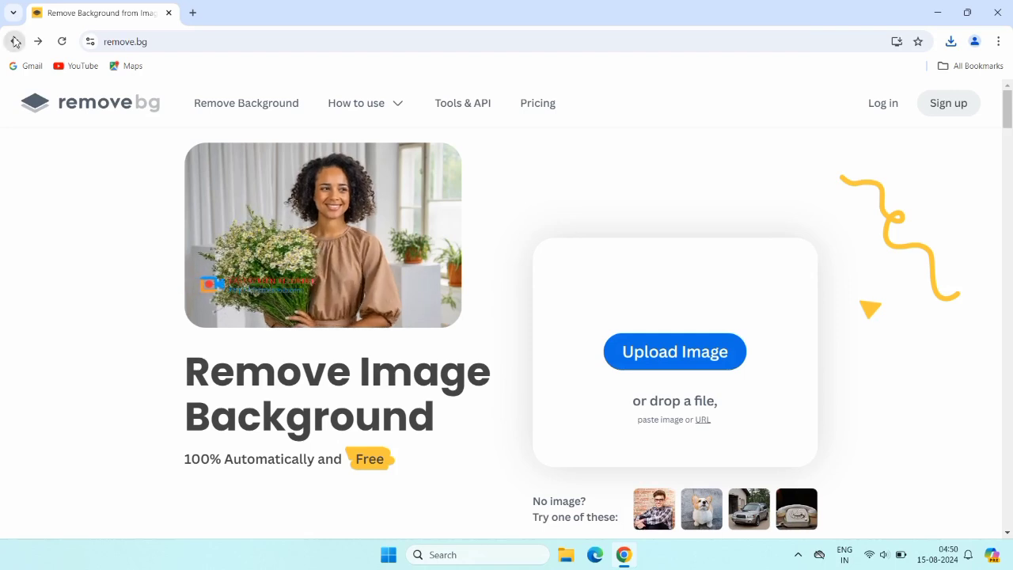
click(14, 41)
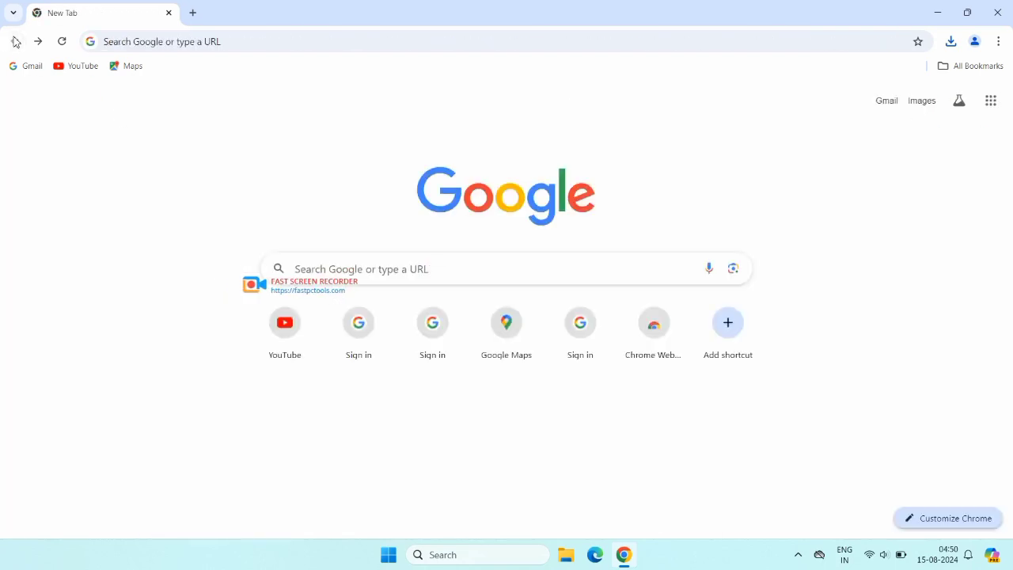
click(169, 14)
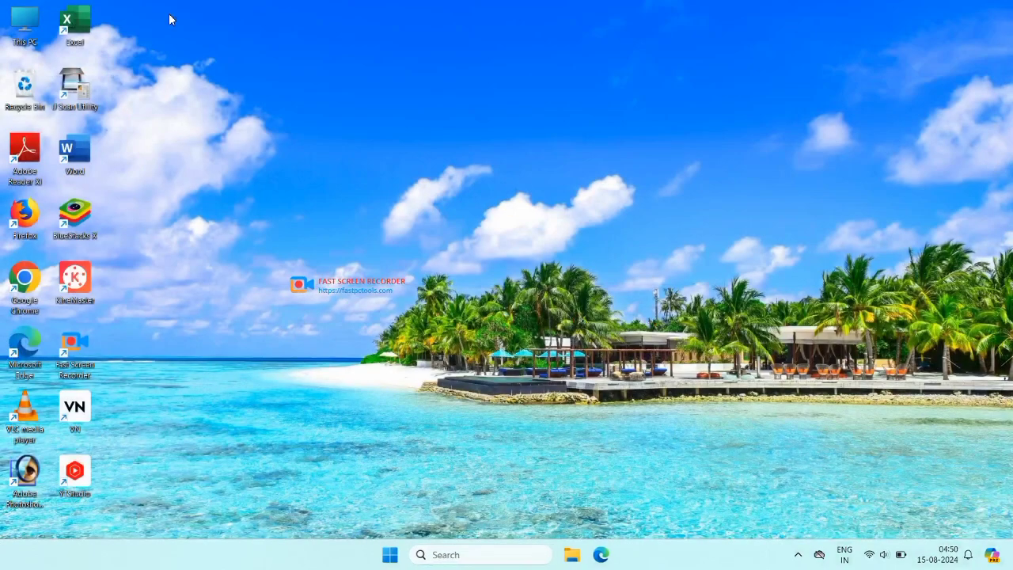
Open the Downloads folder through This PC in File Explorer.
double_click(27, 24)
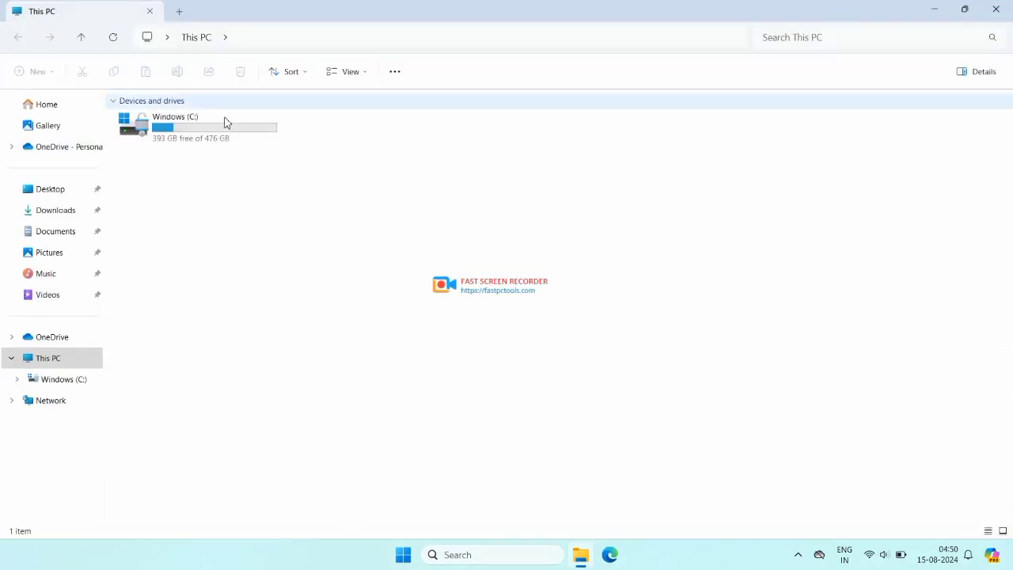
click(182, 127)
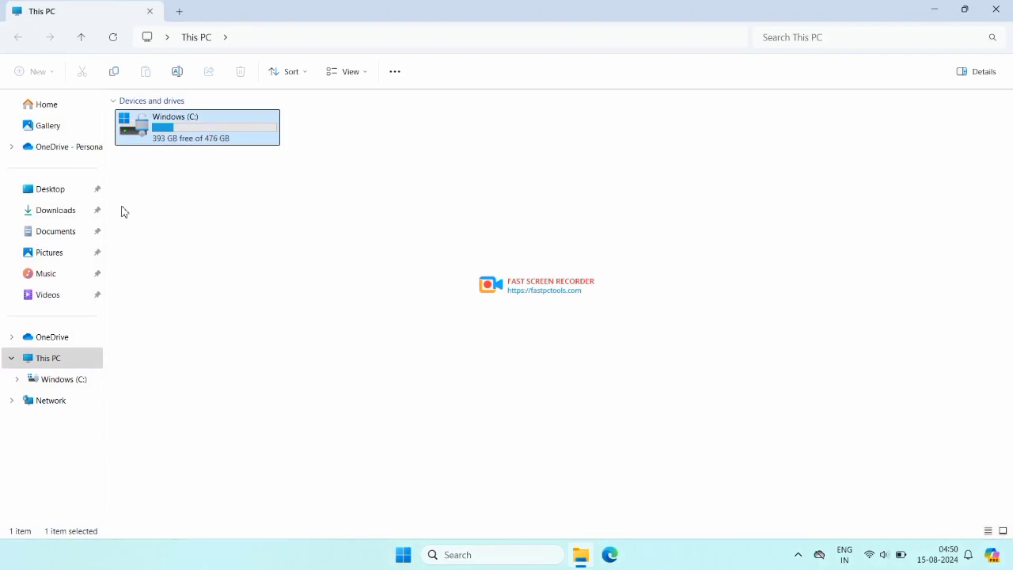
click(55, 210)
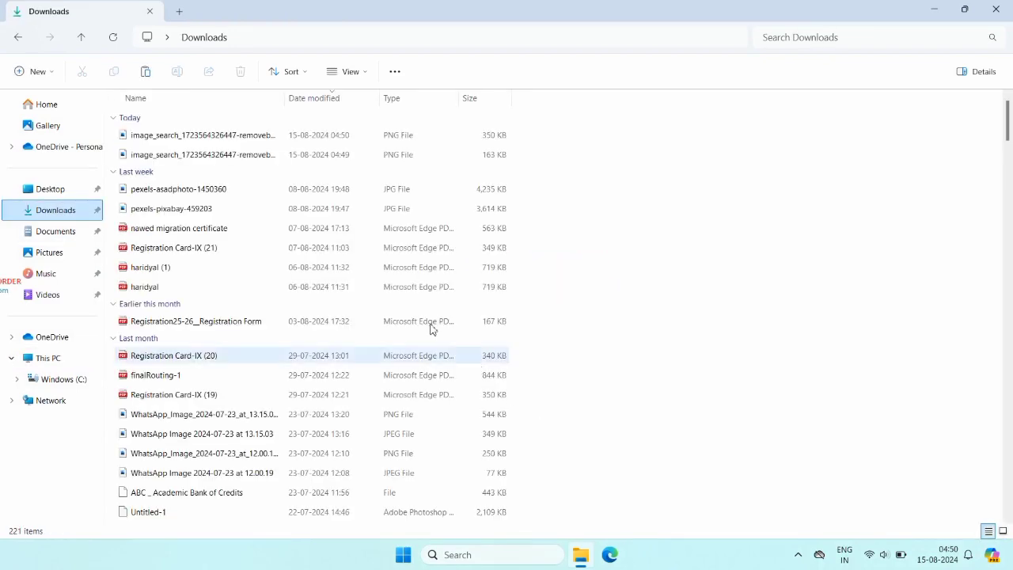
View the mountain-background and blue-background portrait PNGs in Photos, closing each afterwards.
double_click(190, 138)
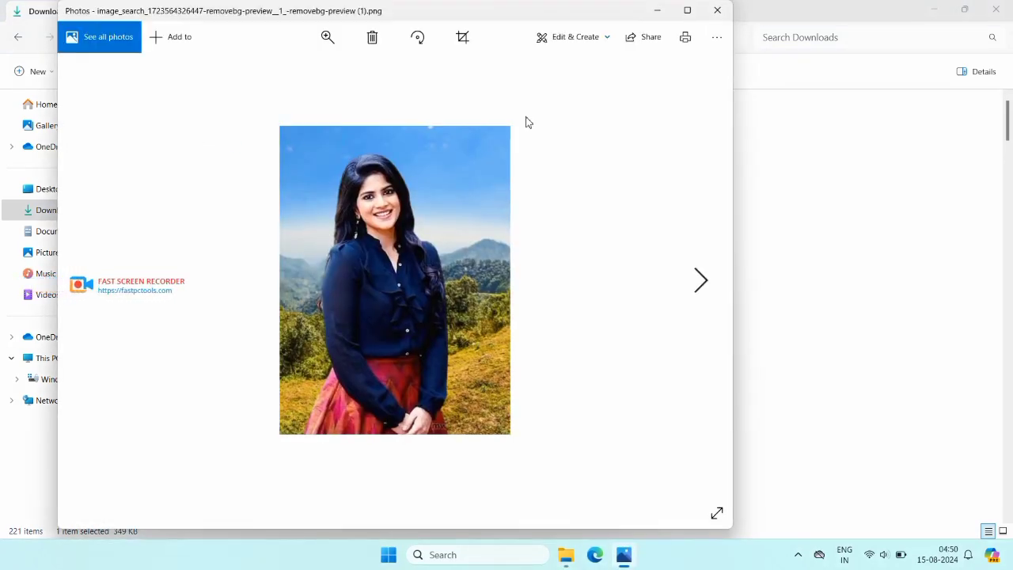
click(716, 11)
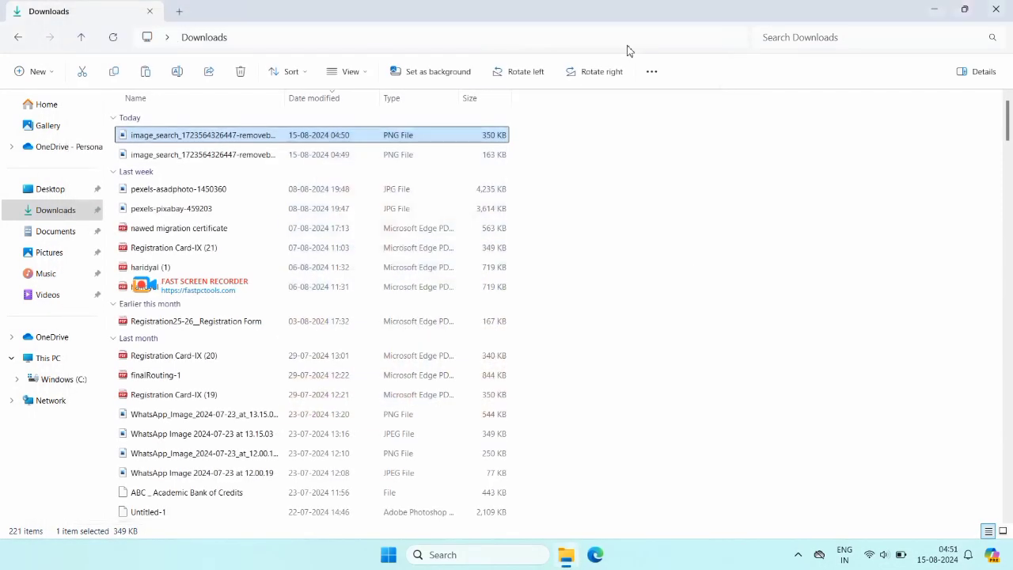
double_click(253, 156)
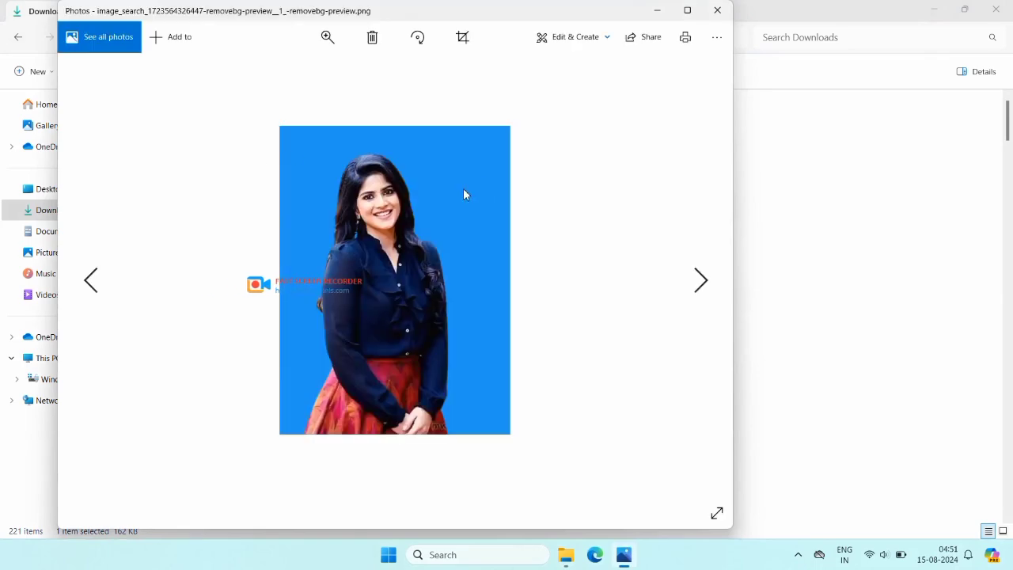
click(717, 10)
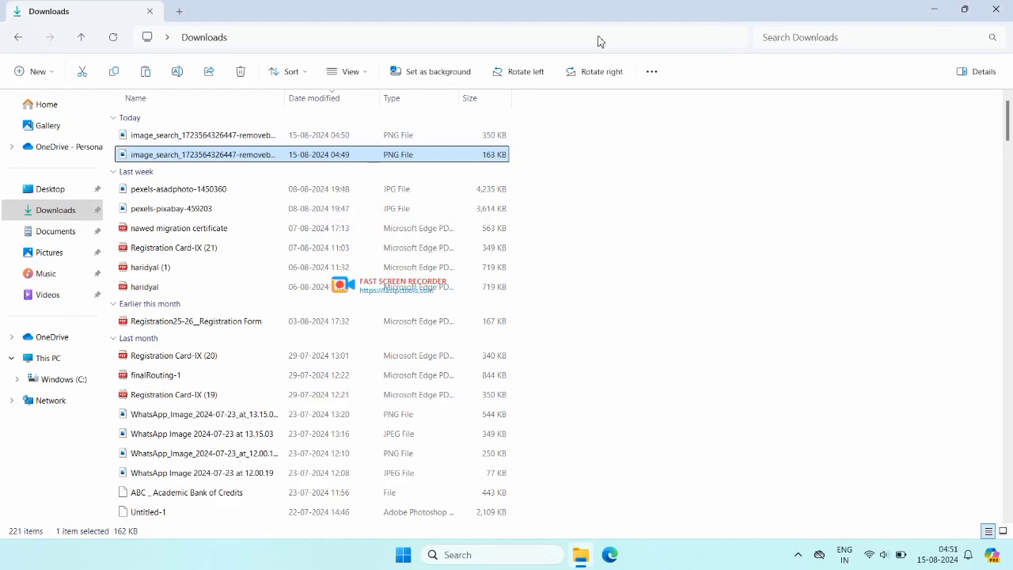
Close the Downloads window and reveal the hidden taskbar tray icons.
click(148, 11)
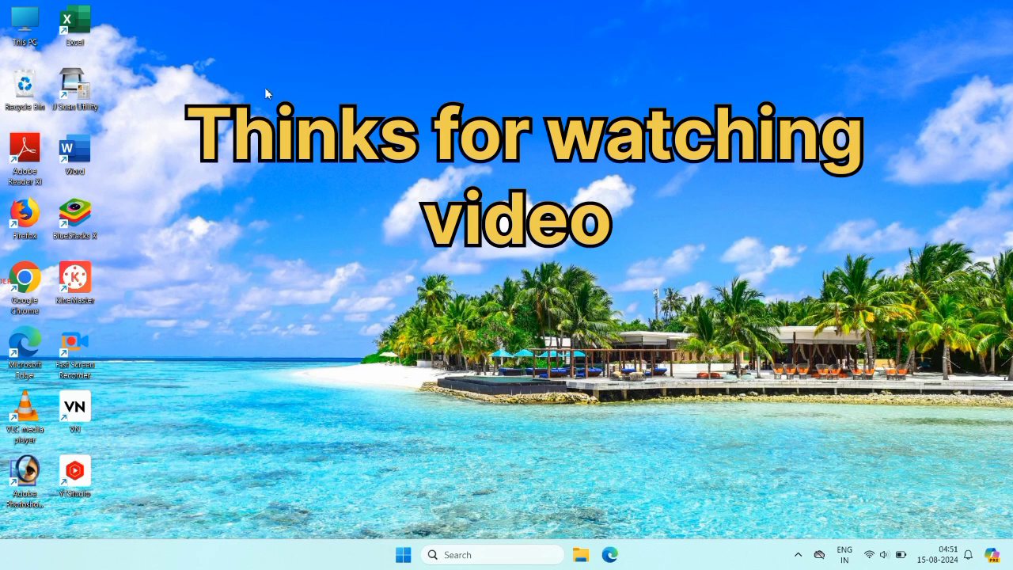
click(797, 554)
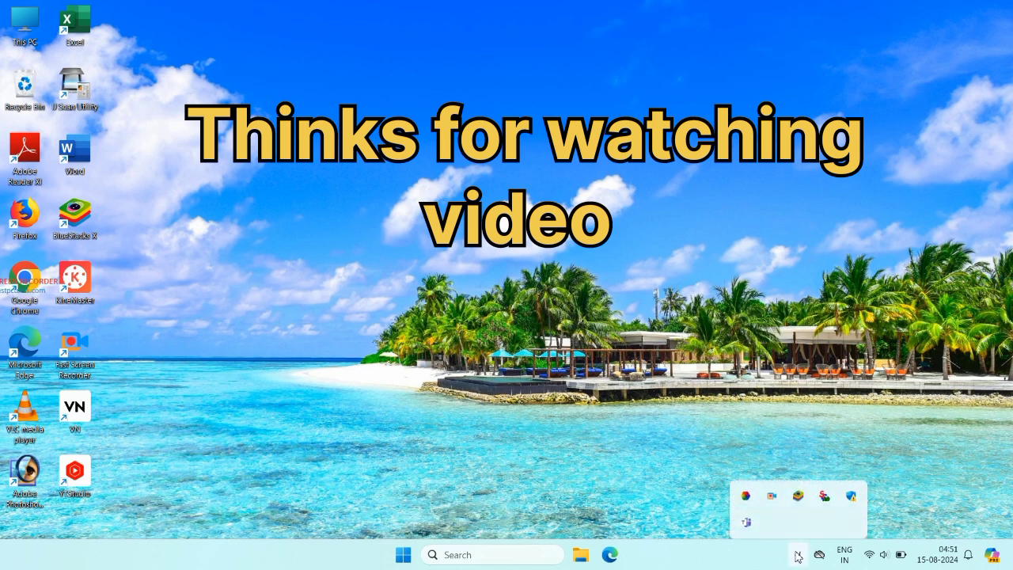